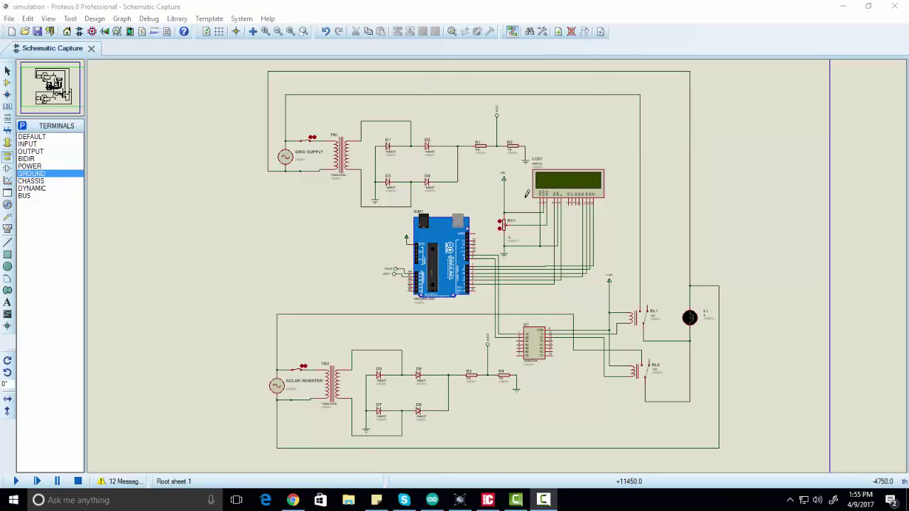
Examine the schematic's grid supply and solar inverter sections, including transformers TR1 and TR2 and their diode bridges.
scroll(334, 150, up, 1)
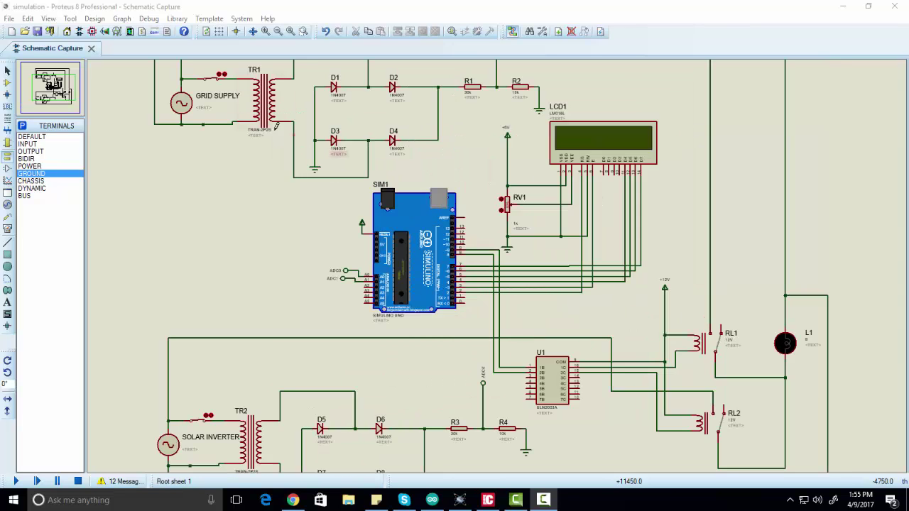
scroll(278, 123, down, 1)
scroll(279, 121, up, 1)
scroll(279, 117, down, 1)
scroll(338, 102, up, 1)
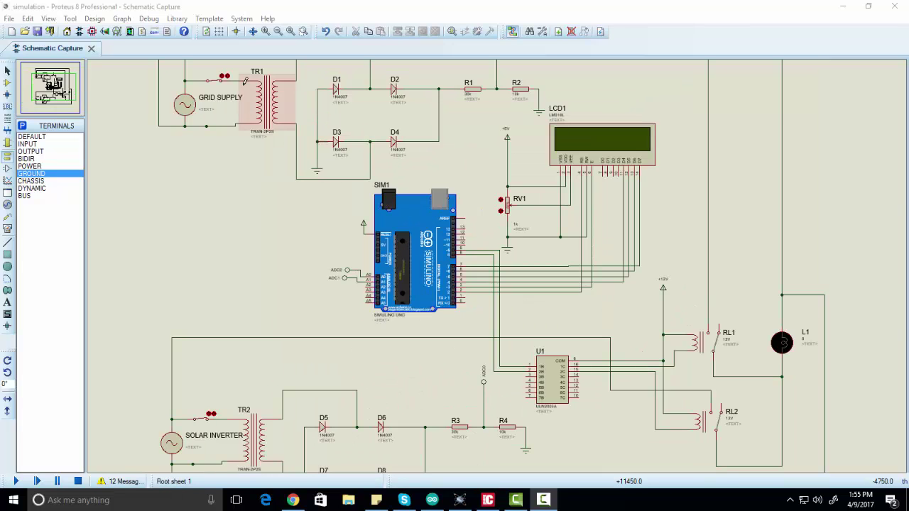
scroll(279, 117, down, 1)
scroll(359, 147, up, 1)
scroll(256, 142, up, 1)
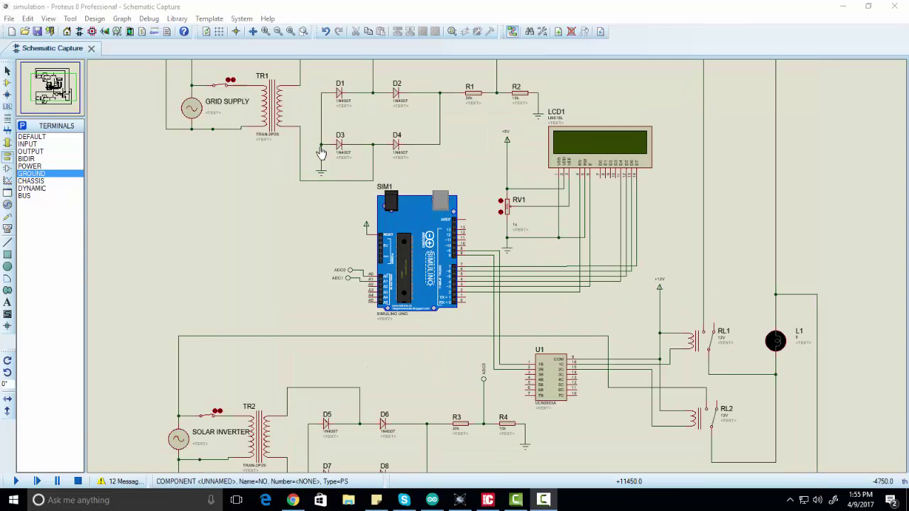
scroll(322, 336, down, 3)
scroll(381, 334, up, 1)
scroll(442, 306, up, 1)
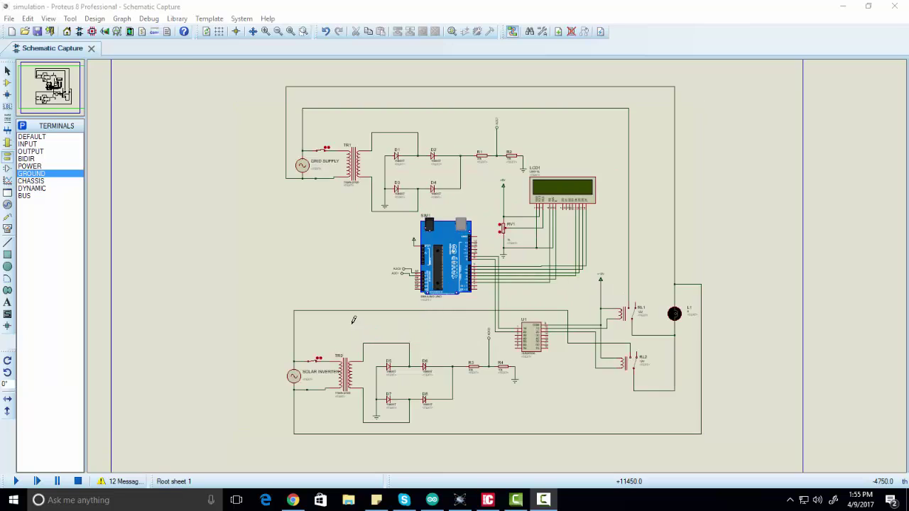
scroll(352, 344, up, 1)
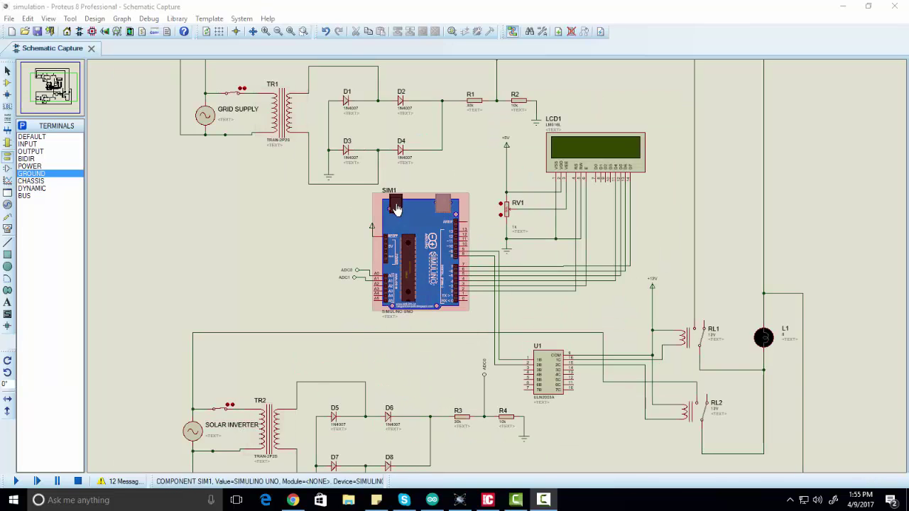
Examine the Simulino Uno board and its wiring to the LCD, the ULN2003A driver and the two supply circuits.
scroll(363, 221, down, 2)
scroll(465, 219, up, 1)
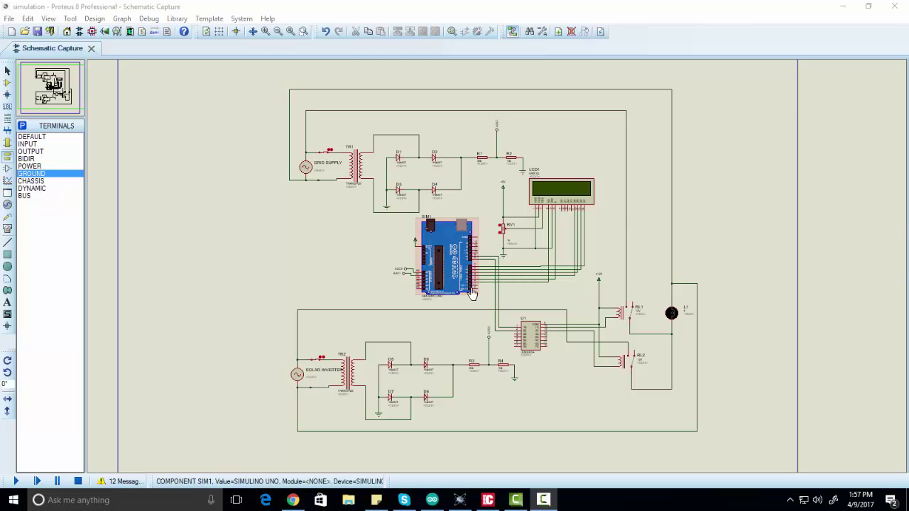
scroll(467, 255, up, 2)
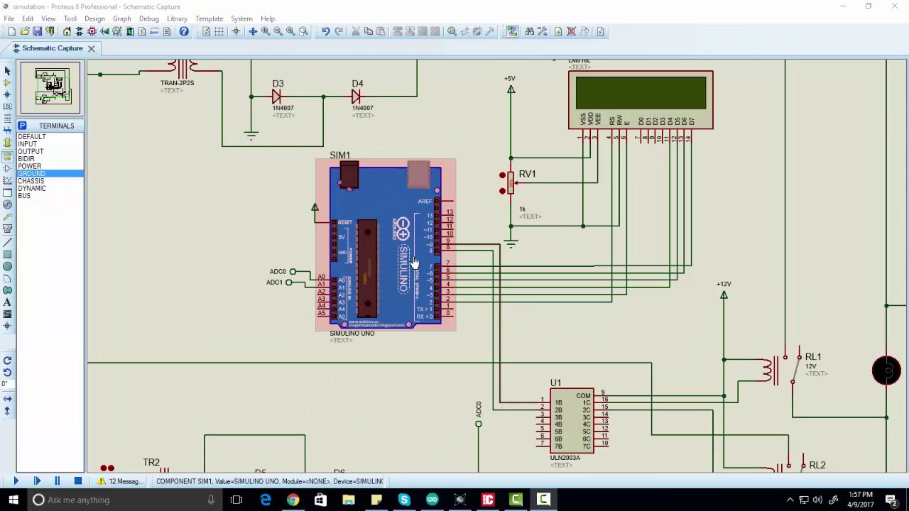
scroll(419, 263, down, 1)
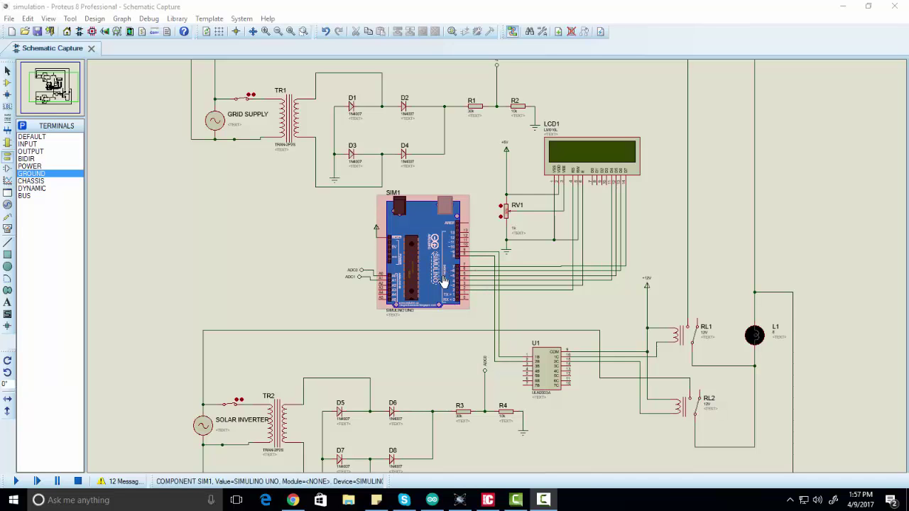
scroll(443, 282, down, 3)
scroll(431, 225, up, 1)
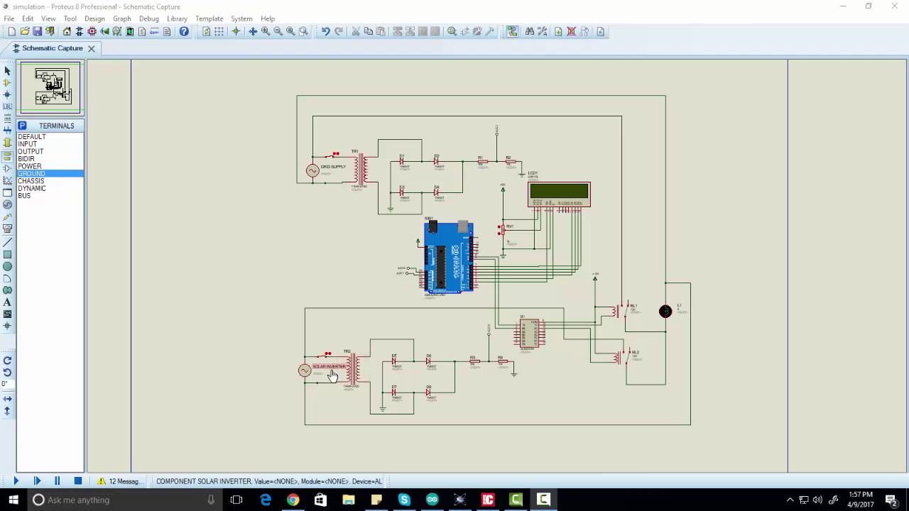
scroll(458, 245, up, 2)
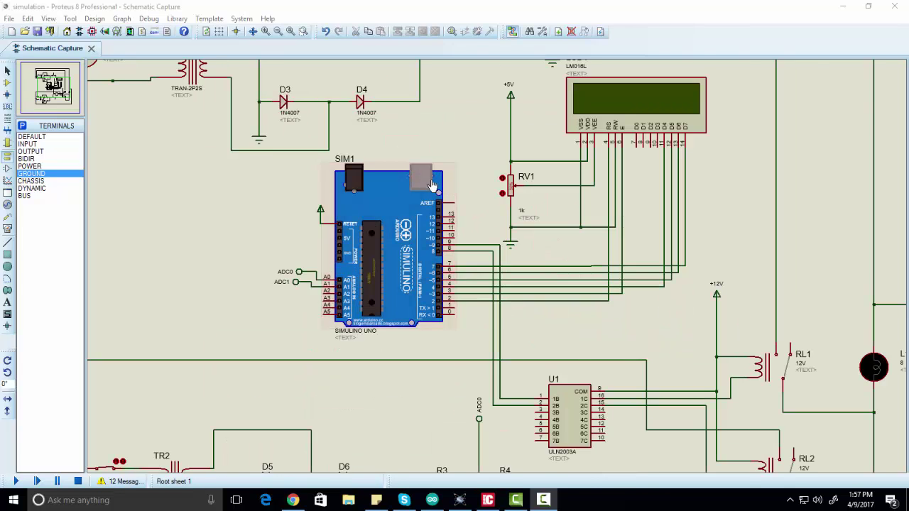
scroll(429, 167, down, 1)
scroll(430, 167, down, 1)
scroll(429, 142, up, 1)
scroll(426, 125, down, 2)
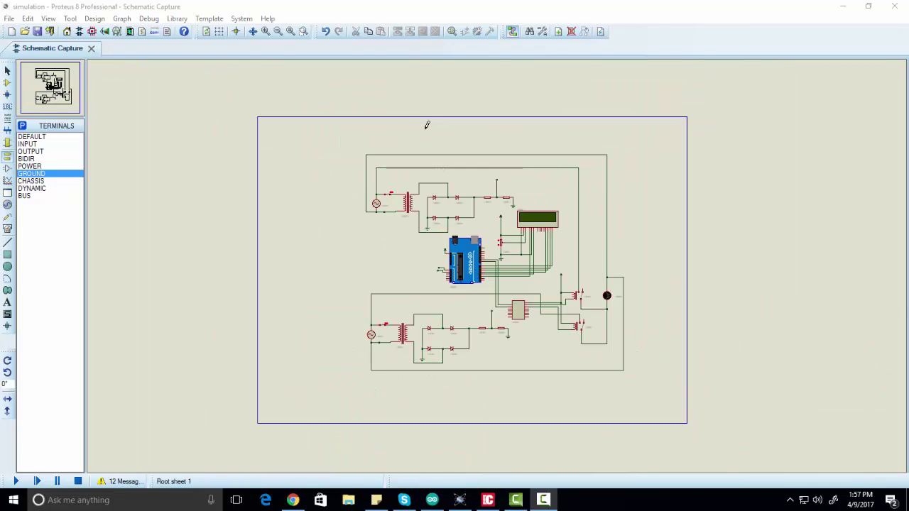
scroll(432, 155, up, 2)
scroll(431, 155, down, 3)
scroll(428, 106, up, 1)
scroll(135, 78, up, 2)
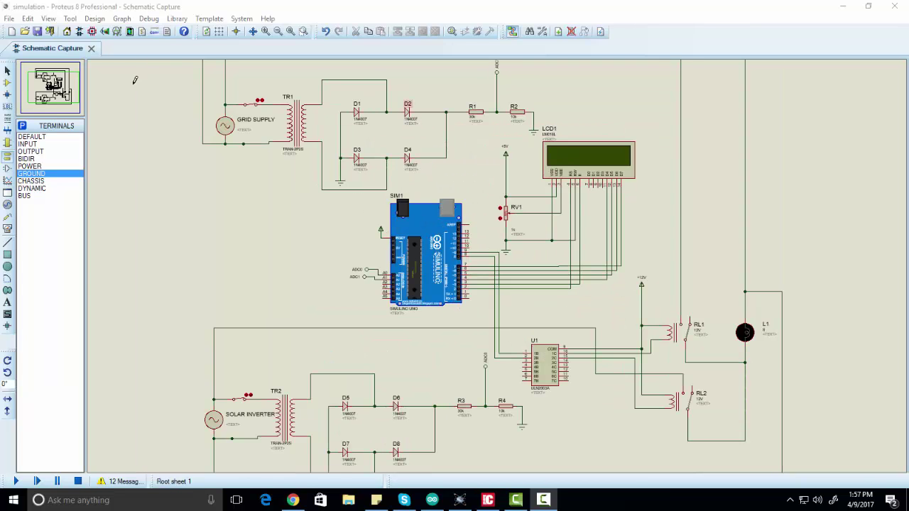
scroll(363, 389, down, 1)
scroll(335, 259, up, 1)
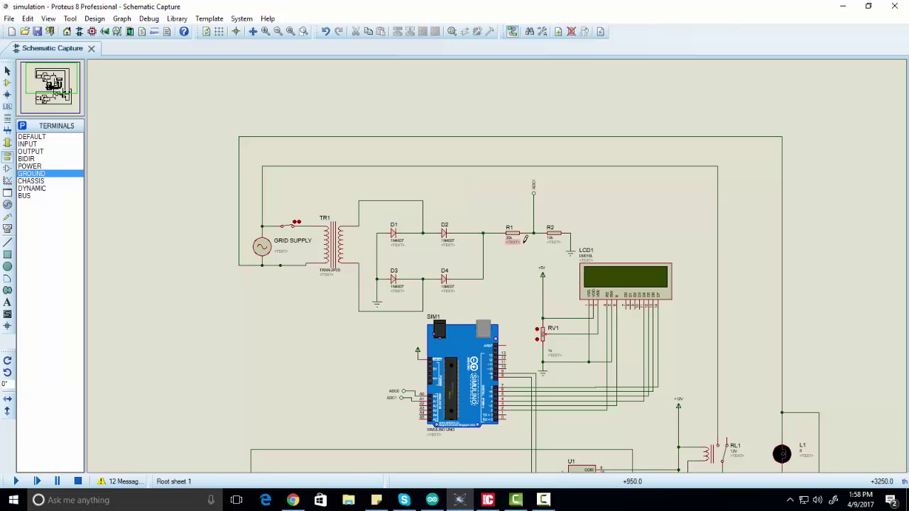
Examine the rectifiers and the resistor dividers that feed ADC0 and ADC1 in the grid and solar circuits.
scroll(526, 239, up, 2)
scroll(495, 267, down, 2)
scroll(499, 218, up, 1)
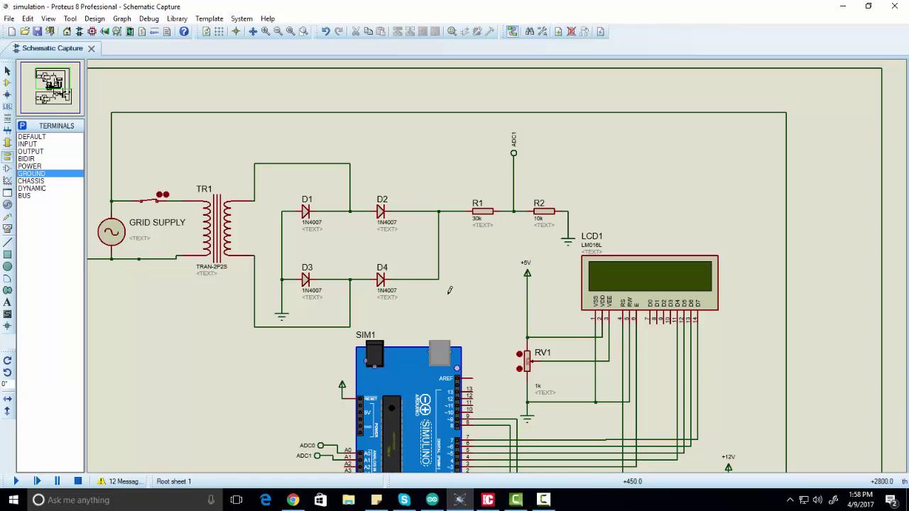
scroll(417, 428, down, 2)
scroll(444, 371, up, 2)
scroll(512, 220, down, 1)
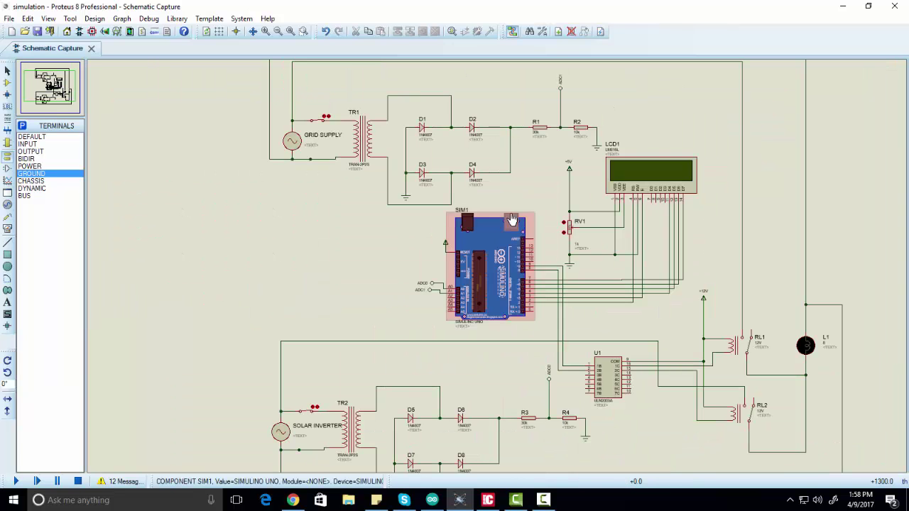
scroll(511, 220, down, 1)
scroll(500, 261, up, 1)
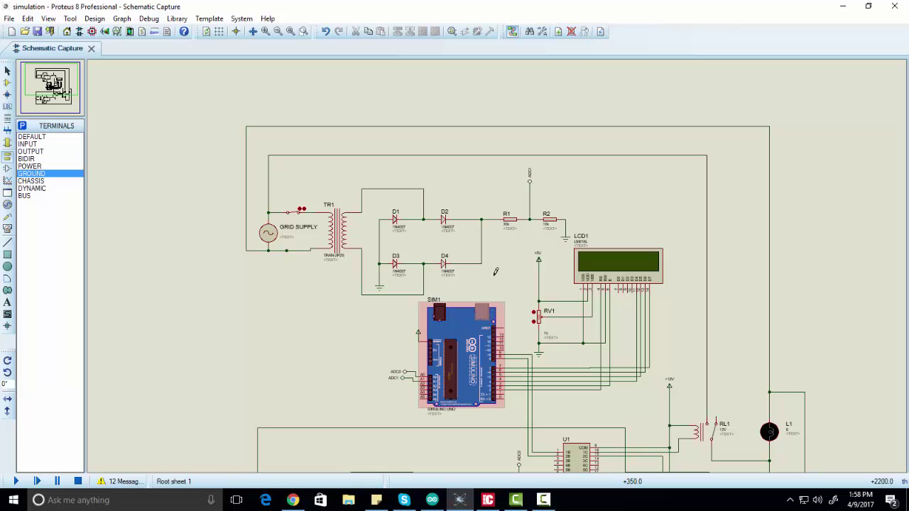
scroll(468, 366, up, 1)
scroll(497, 220, down, 1)
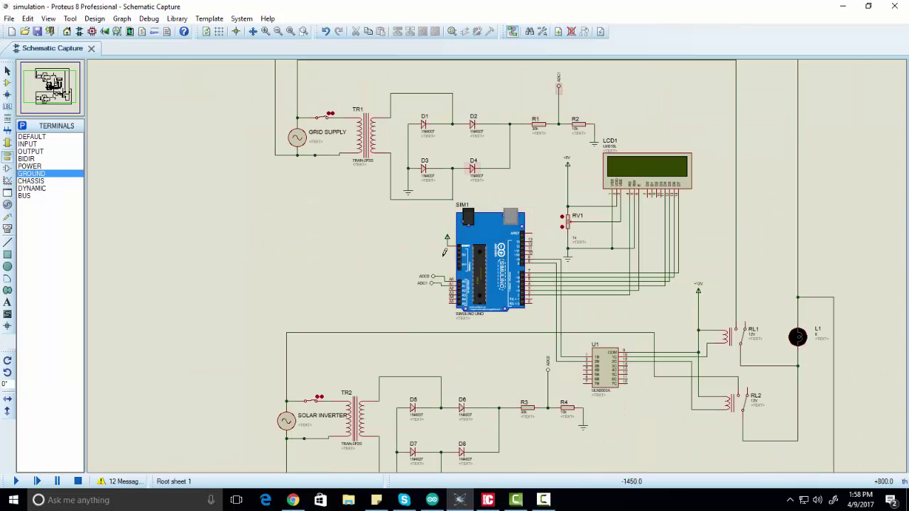
scroll(432, 272, up, 1)
scroll(447, 267, down, 1)
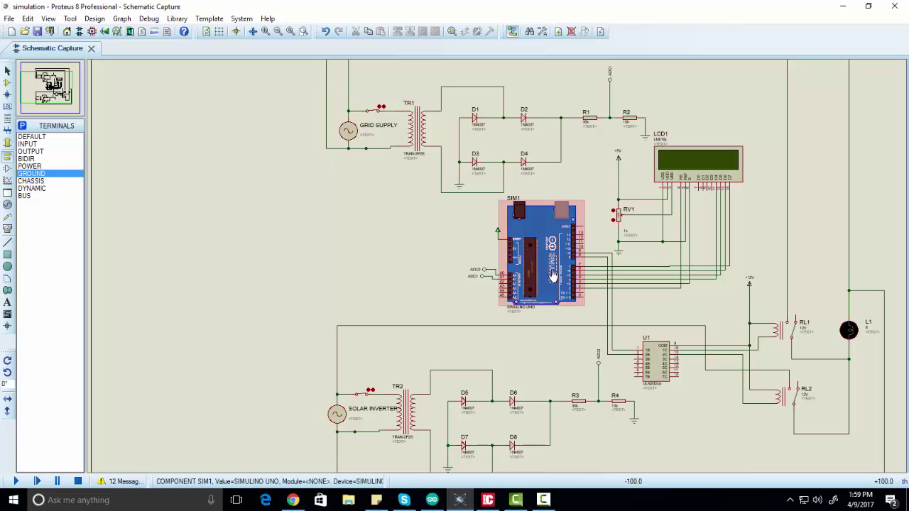
scroll(539, 256, down, 2)
scroll(378, 304, up, 2)
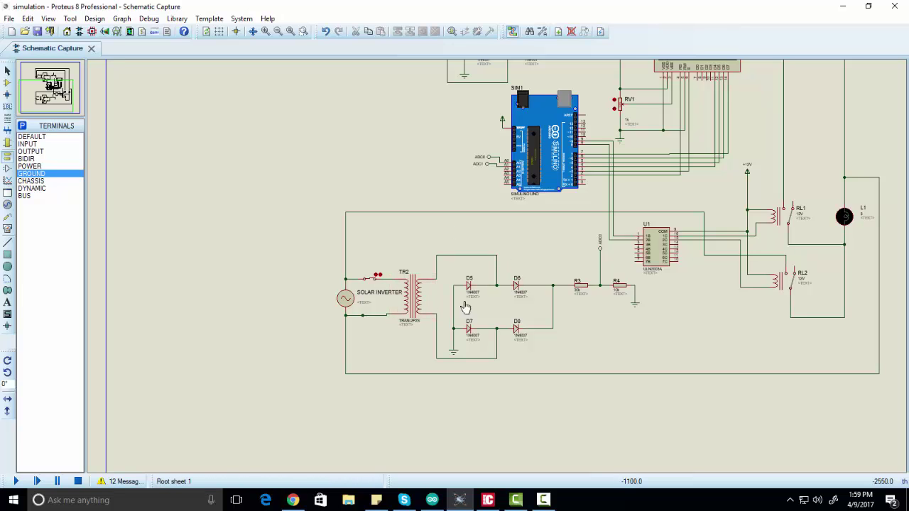
scroll(527, 267, down, 1)
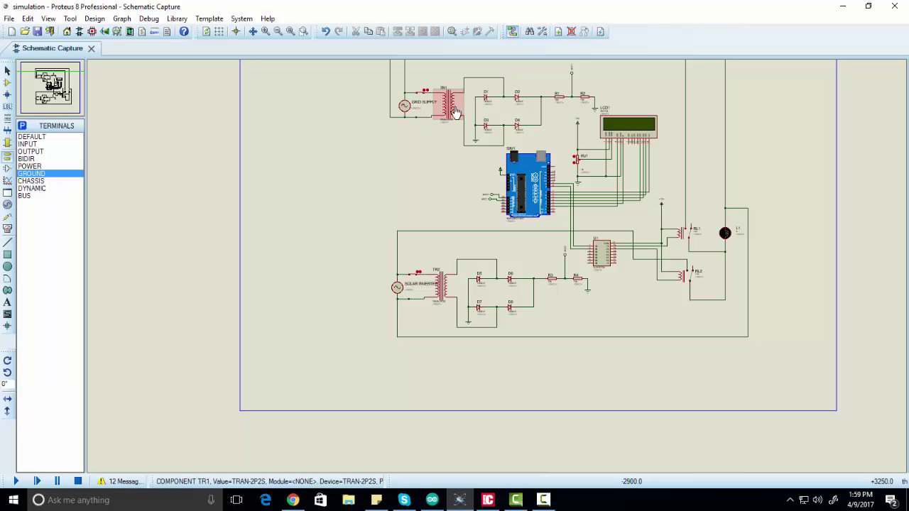
scroll(499, 206, down, 1)
scroll(568, 213, up, 2)
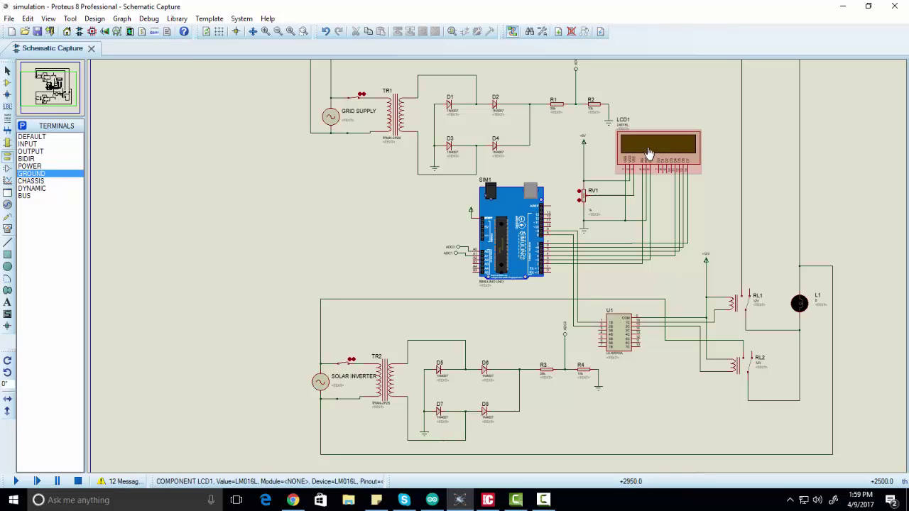
scroll(507, 248, up, 2)
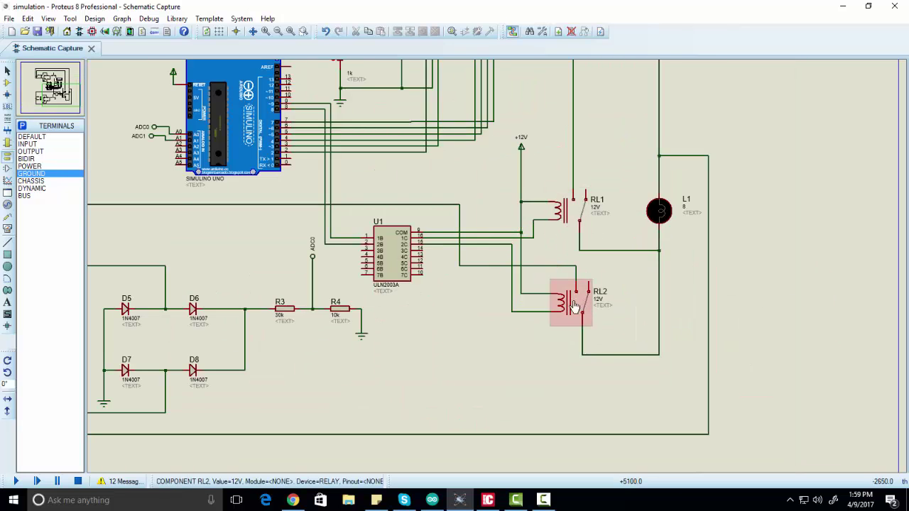
click(601, 301)
click(603, 303)
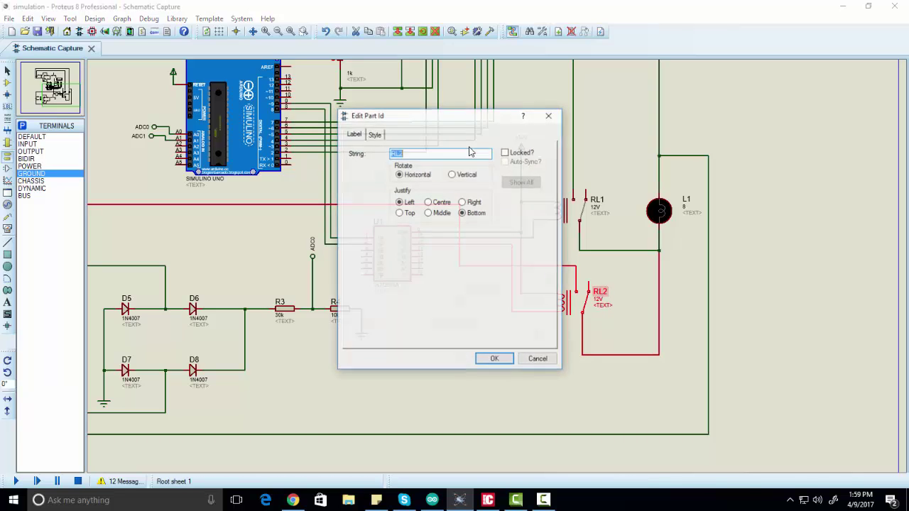
click(548, 116)
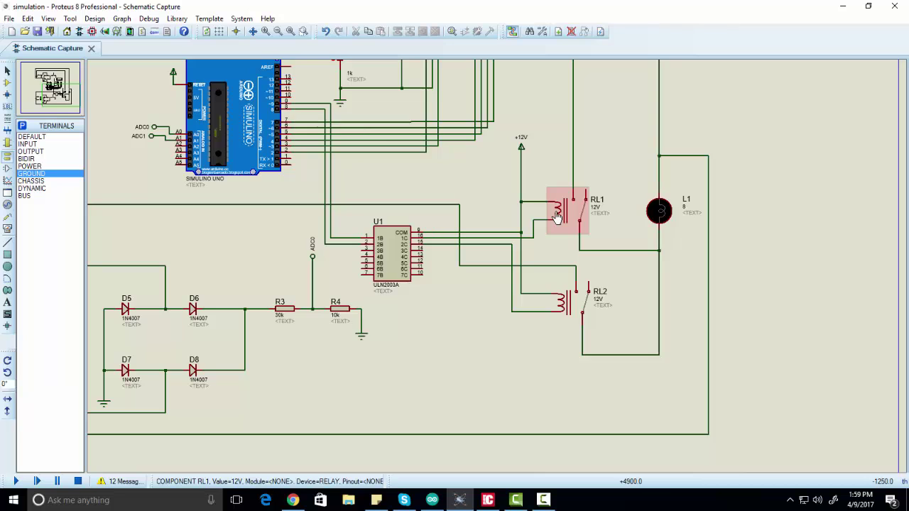
Run the simulation of the grid and solar supply circuit.
scroll(556, 218, down, 3)
scroll(463, 245, up, 1)
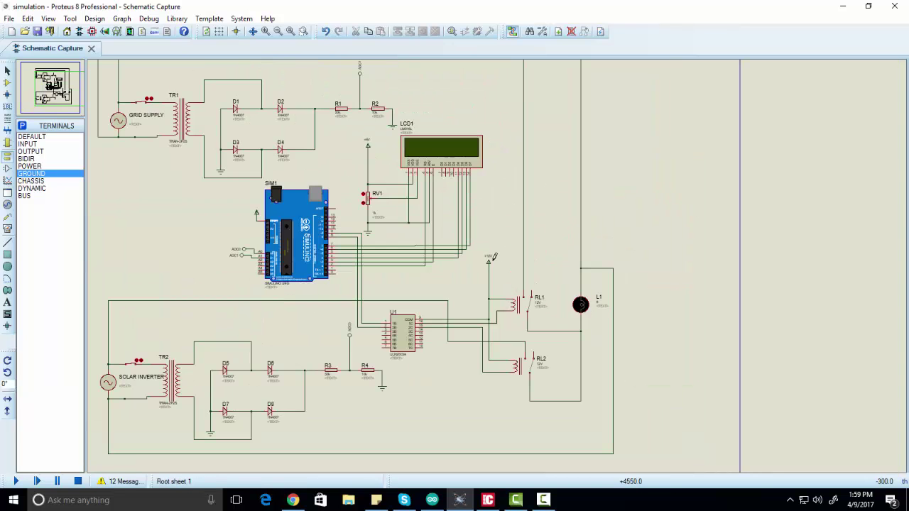
scroll(468, 249, down, 2)
scroll(475, 255, up, 1)
scroll(454, 300, up, 1)
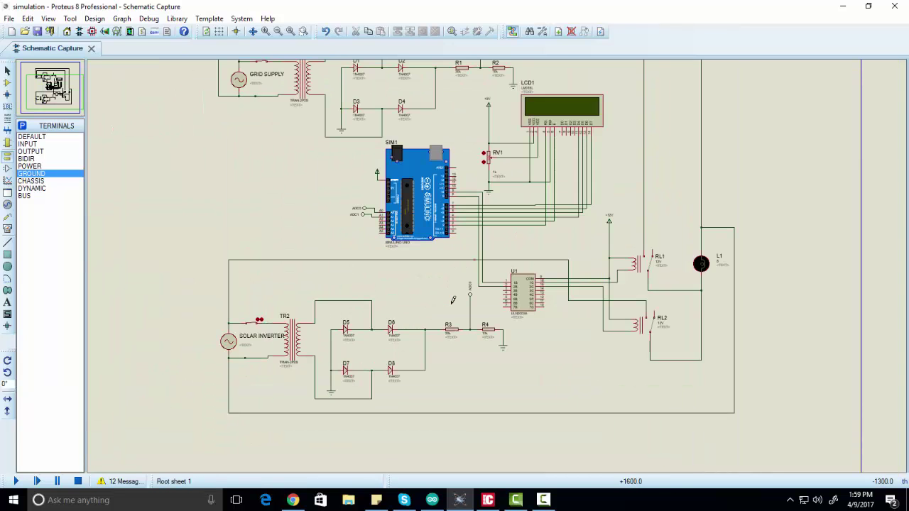
scroll(454, 266, up, 1)
scroll(455, 266, down, 1)
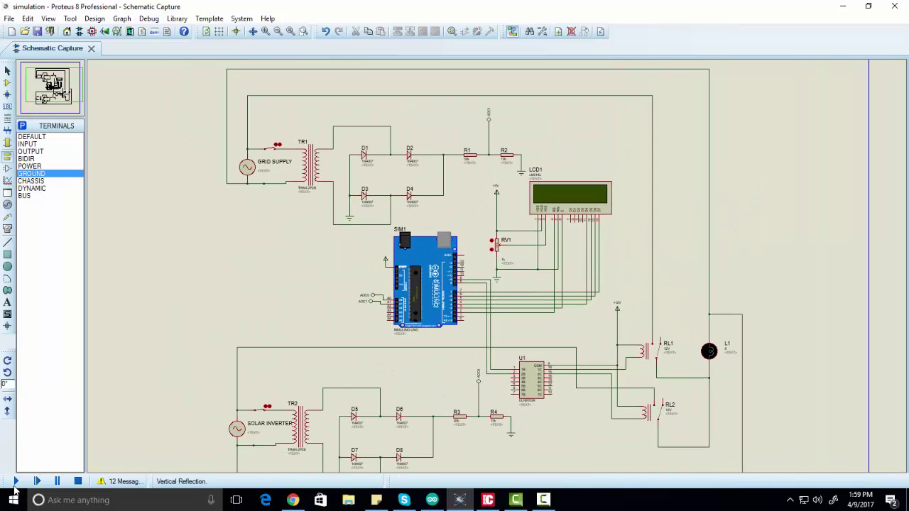
key(F12)
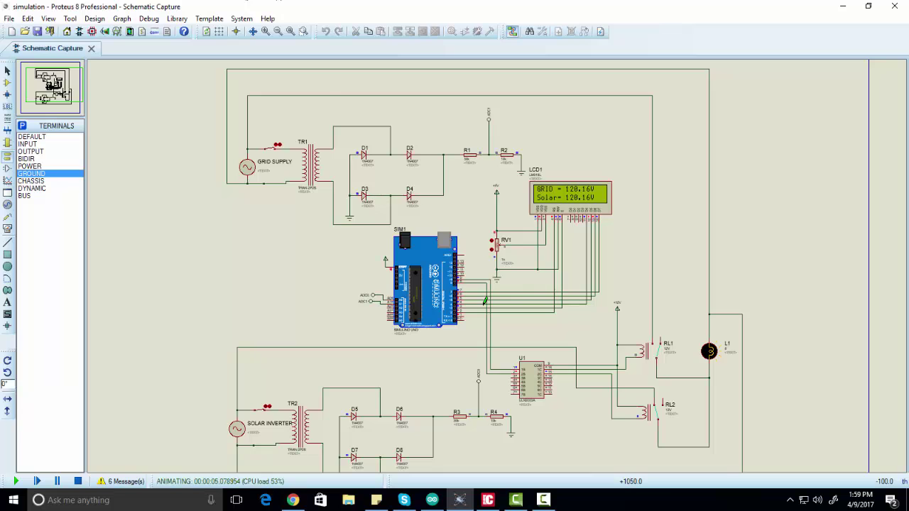
Examine the LCD, relays RL1 and RL2, lamp L1 and the solar inverter's switch in the running simulation.
scroll(503, 310, up, 1)
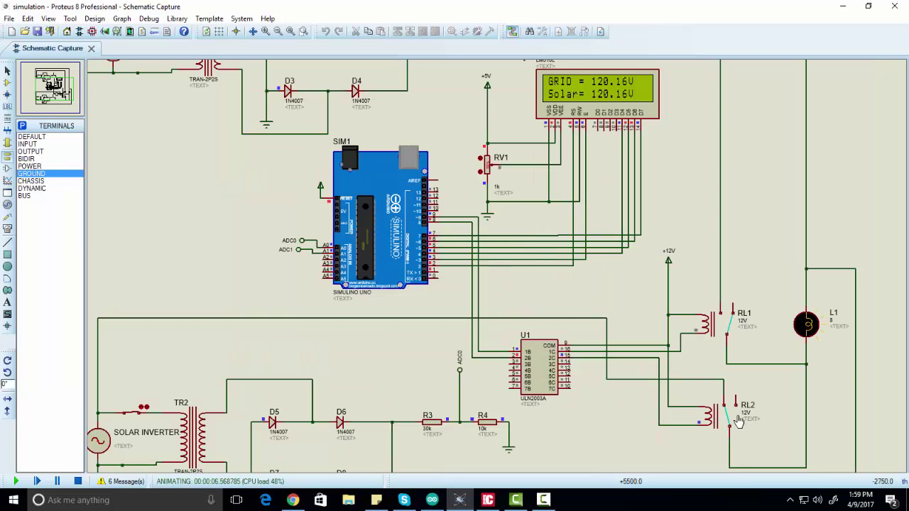
scroll(739, 421, down, 1)
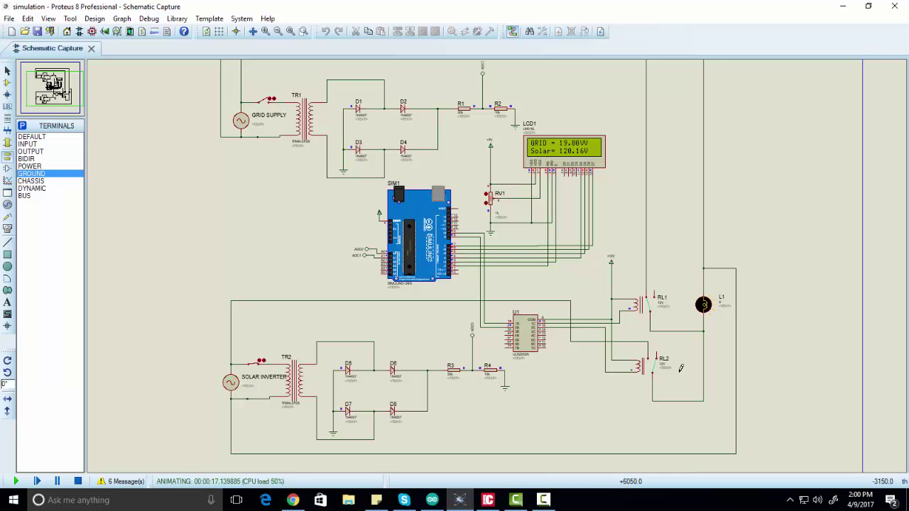
scroll(659, 371, up, 2)
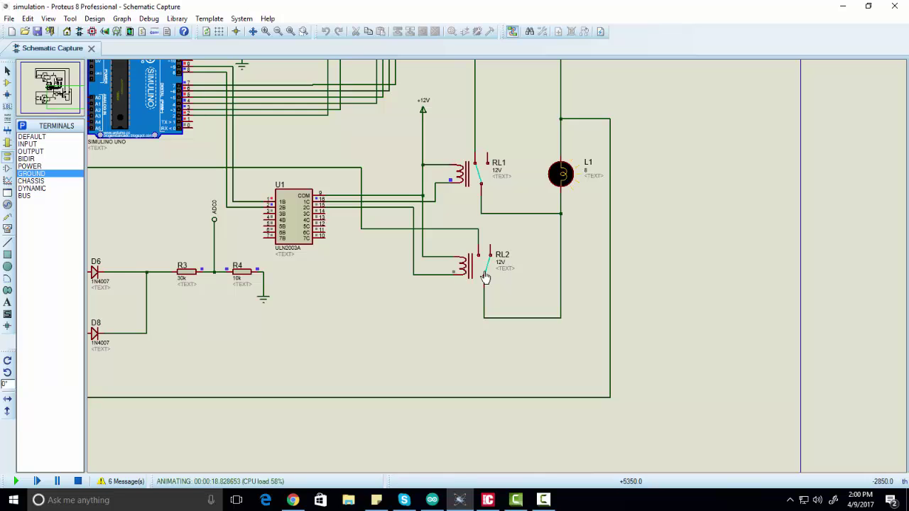
scroll(551, 186, down, 1)
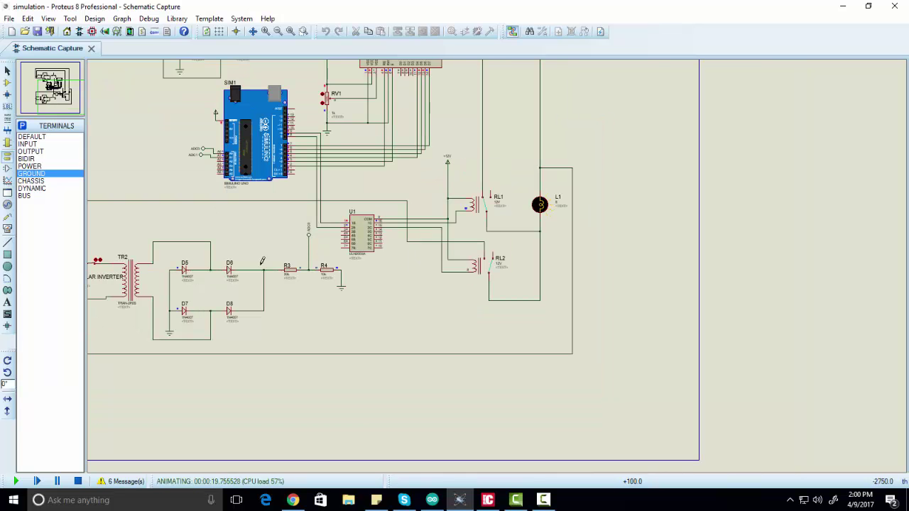
scroll(173, 264, down, 1)
scroll(172, 263, up, 1)
scroll(468, 262, down, 2)
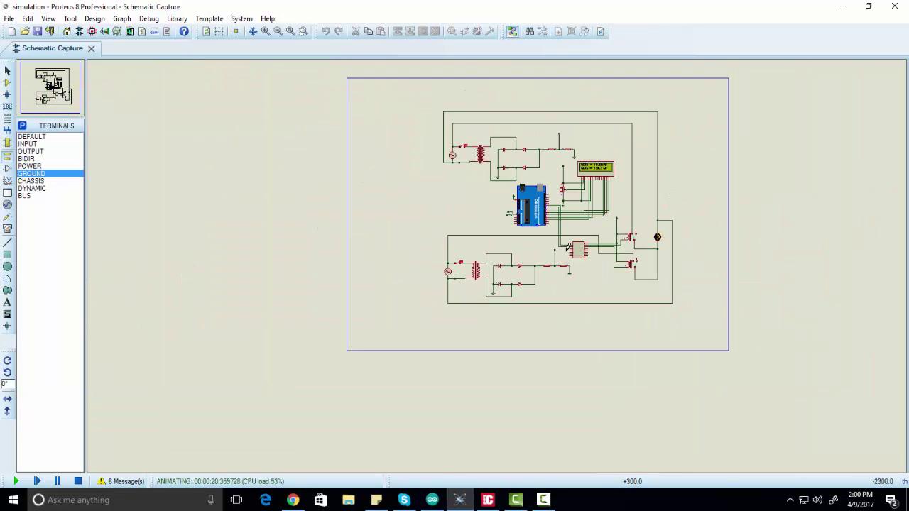
scroll(499, 260, up, 2)
scroll(499, 261, down, 1)
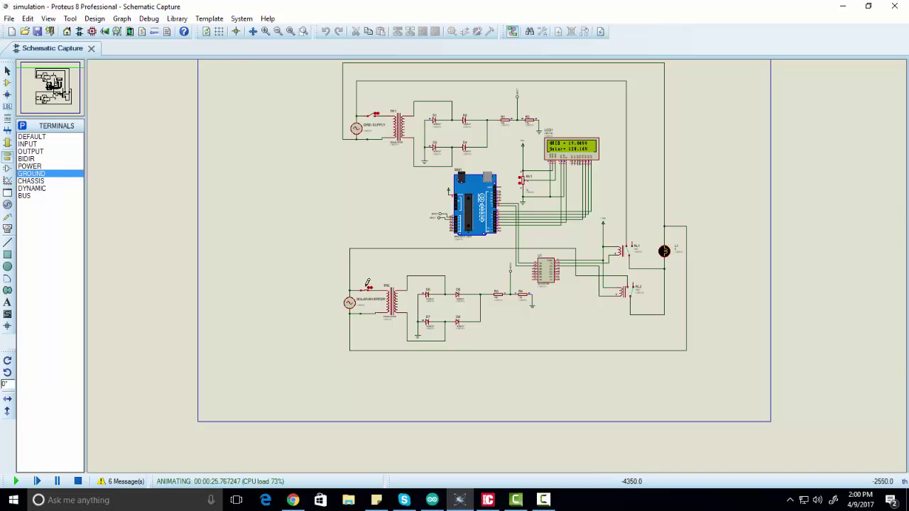
scroll(369, 292, up, 1)
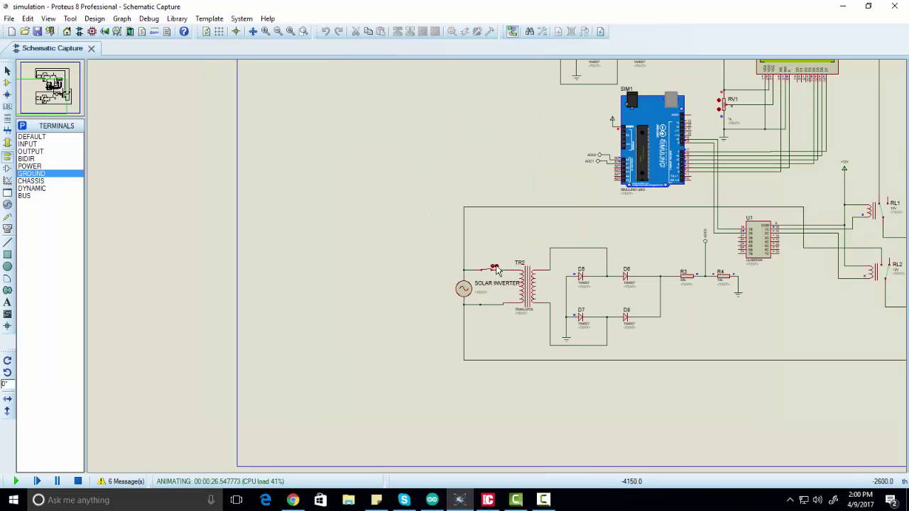
Check lamp L1 and the grid and solar voltages on the LCD while the simulation runs.
scroll(703, 257, down, 2)
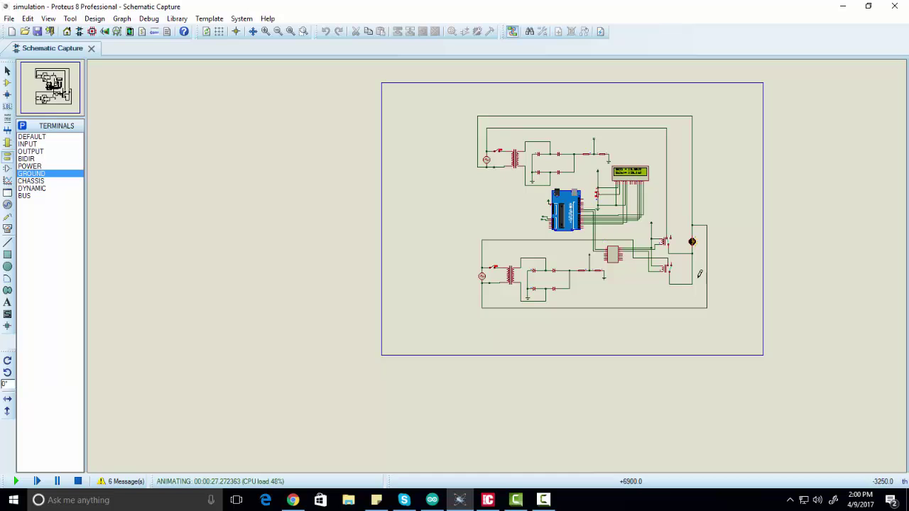
scroll(654, 247, up, 2)
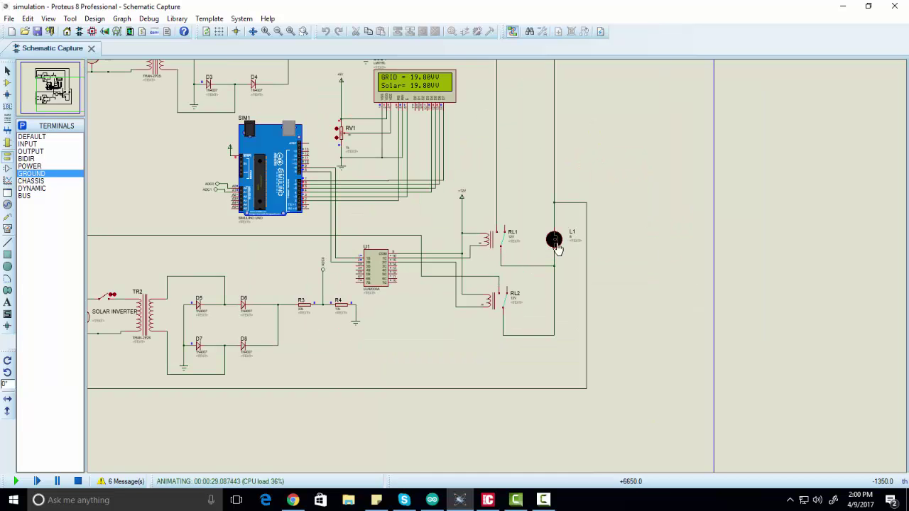
scroll(470, 238, down, 2)
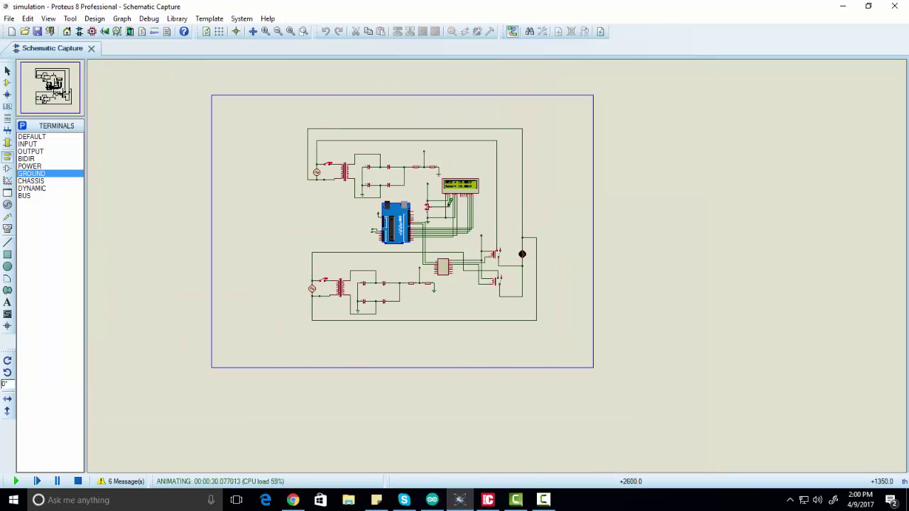
scroll(449, 203, up, 3)
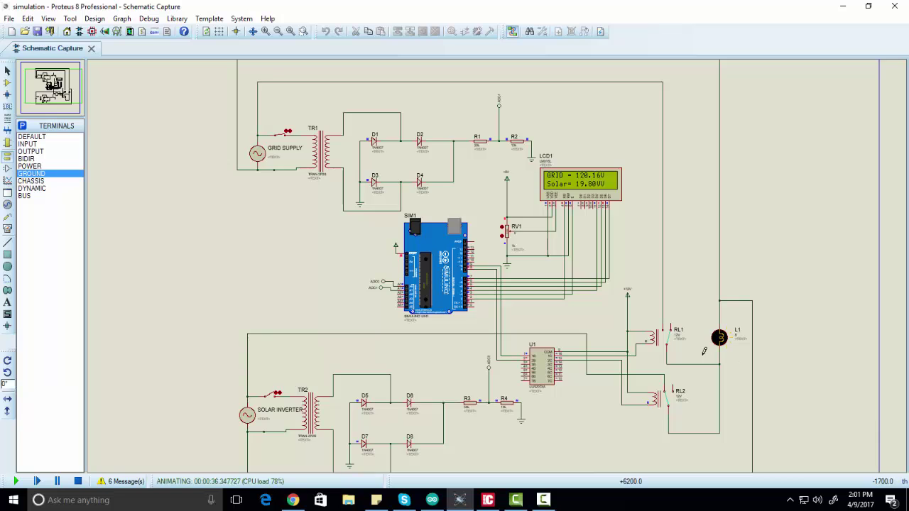
scroll(491, 251, down, 1)
scroll(491, 251, up, 1)
scroll(448, 211, down, 1)
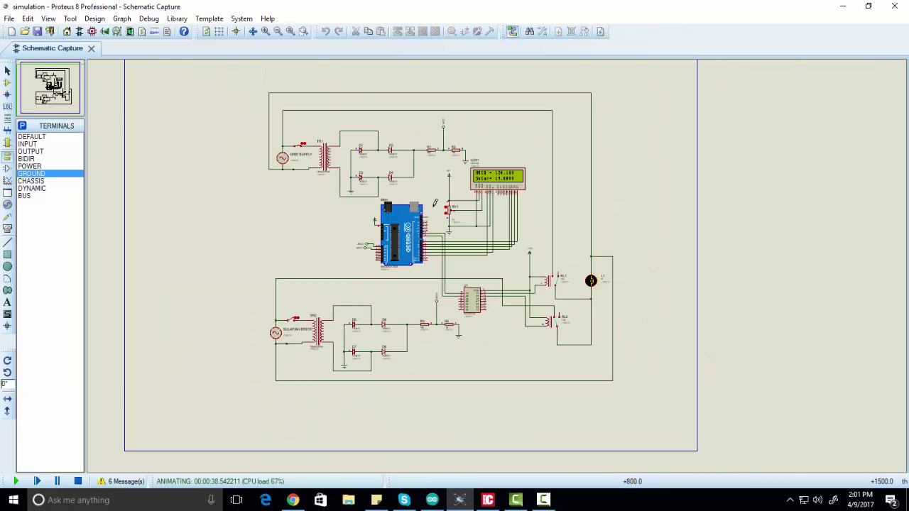
scroll(448, 210, up, 1)
scroll(500, 267, down, 2)
scroll(500, 268, up, 1)
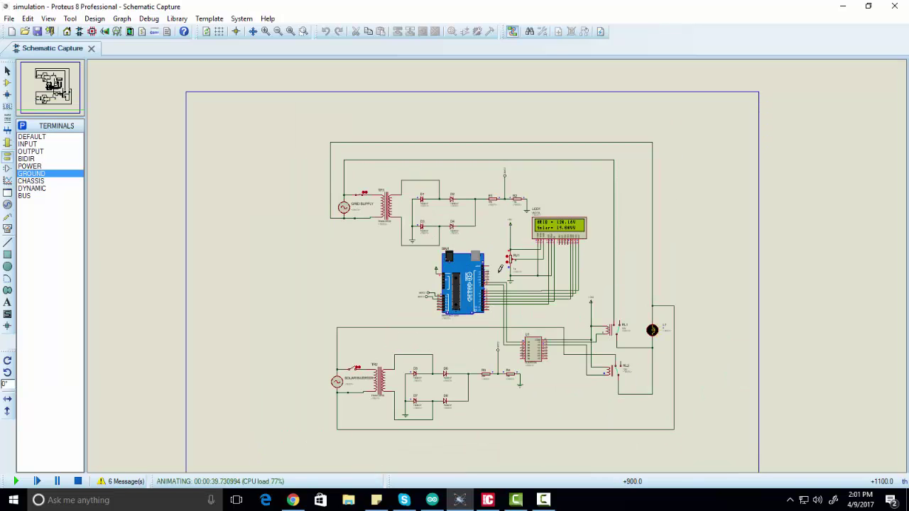
scroll(490, 262, down, 2)
scroll(463, 247, up, 2)
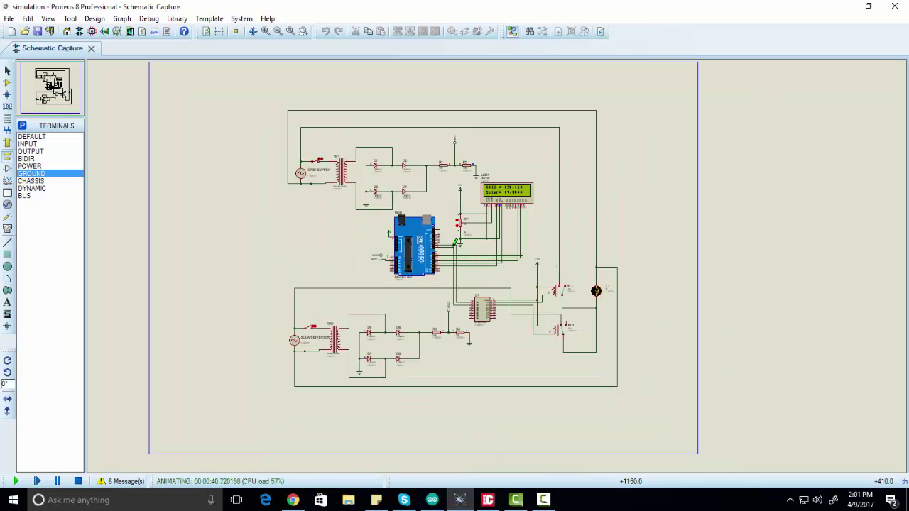